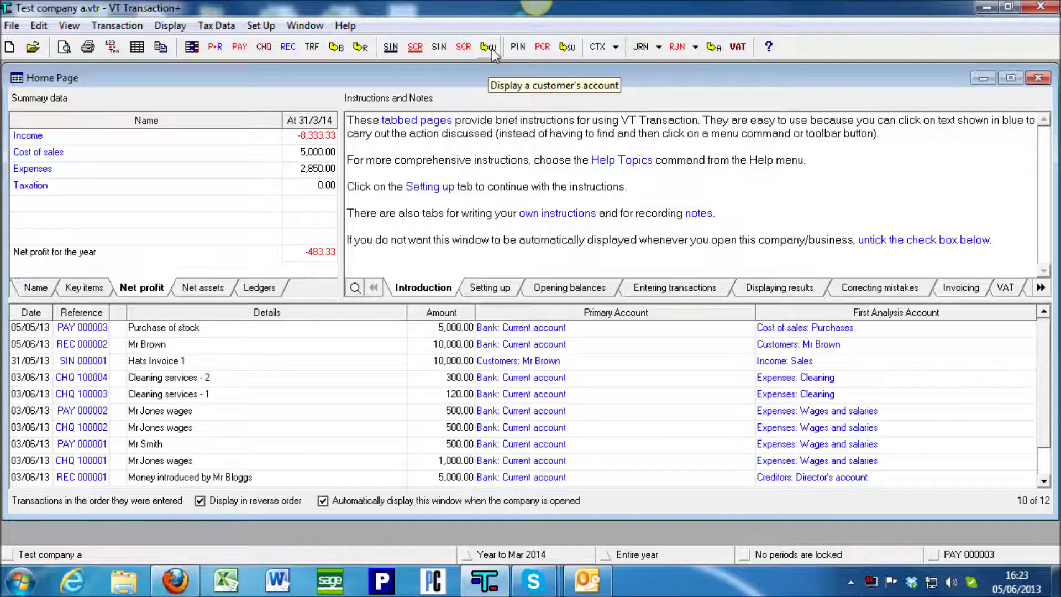
Set up a new customer account with the customer's name and display that account.
left_click(491, 48)
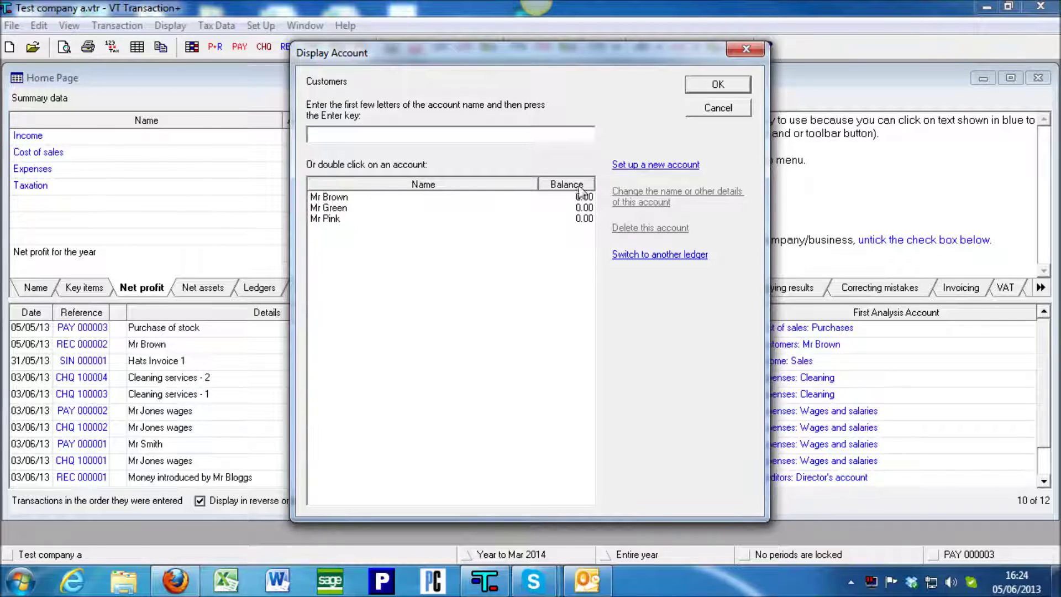
left_click(649, 166)
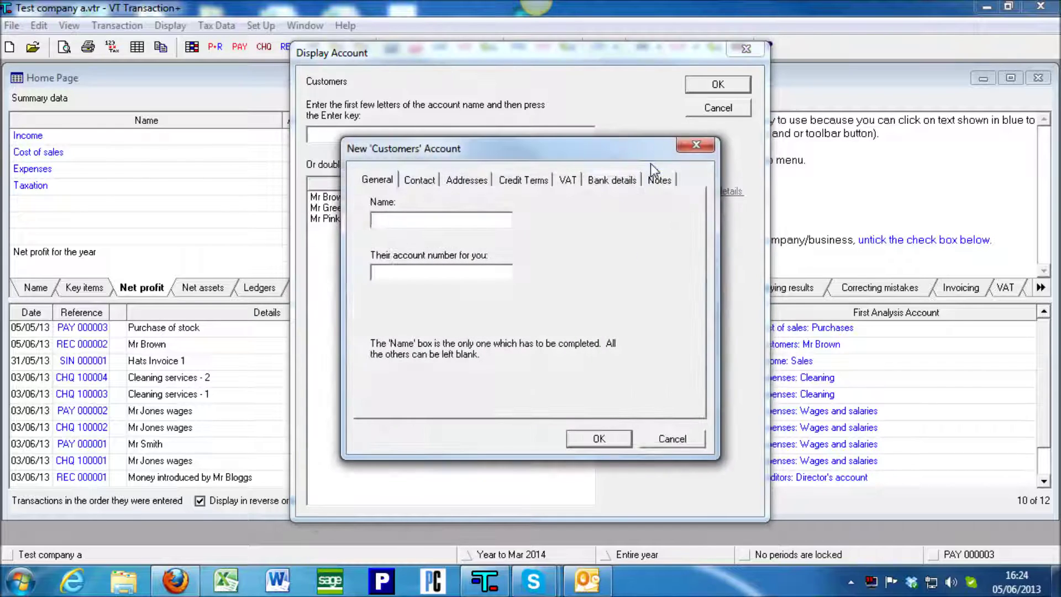
type("Mr Blue")
left_click(587, 438)
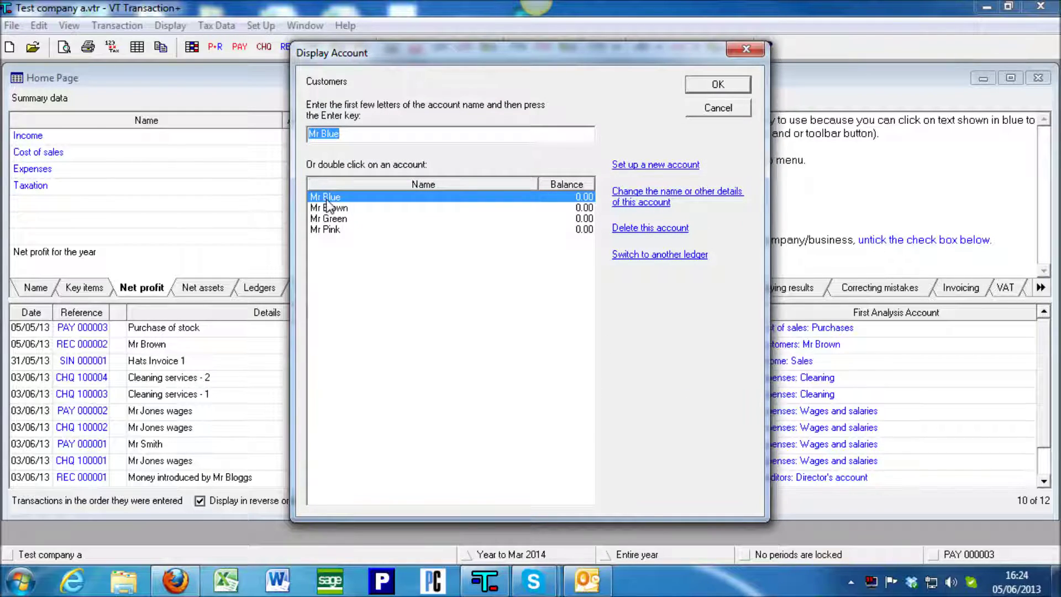
left_click(693, 88)
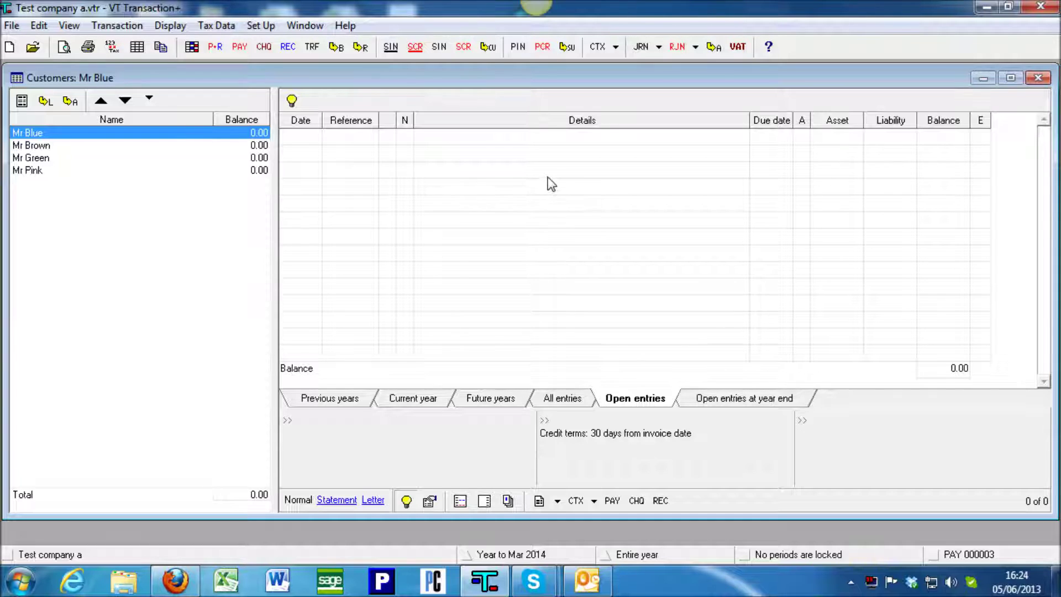
Review the new customer's account properties, including the contact, address, credit terms and VAT details.
right_click(151, 141)
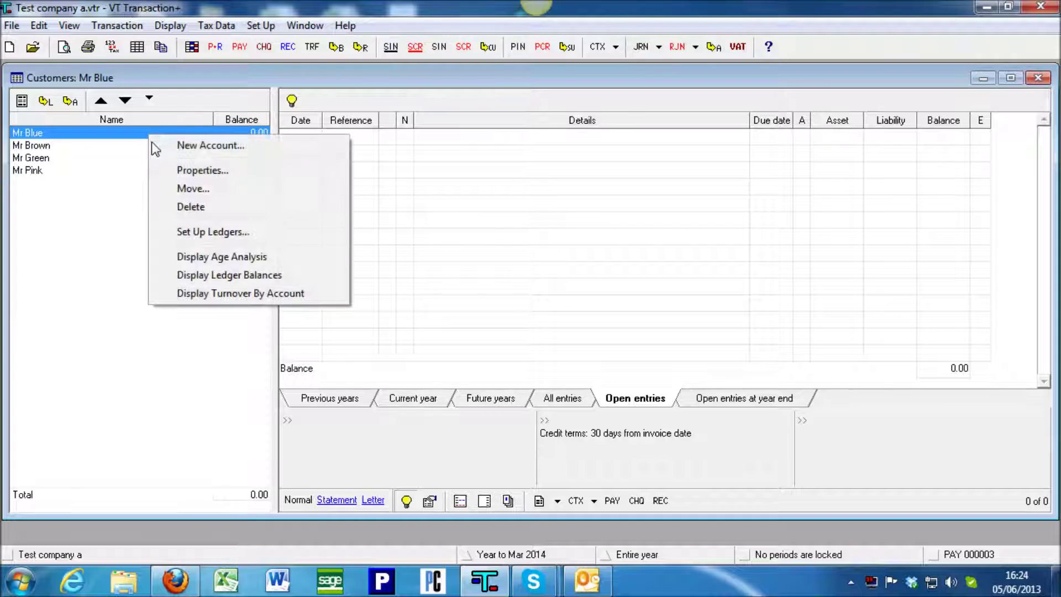
left_click(182, 173)
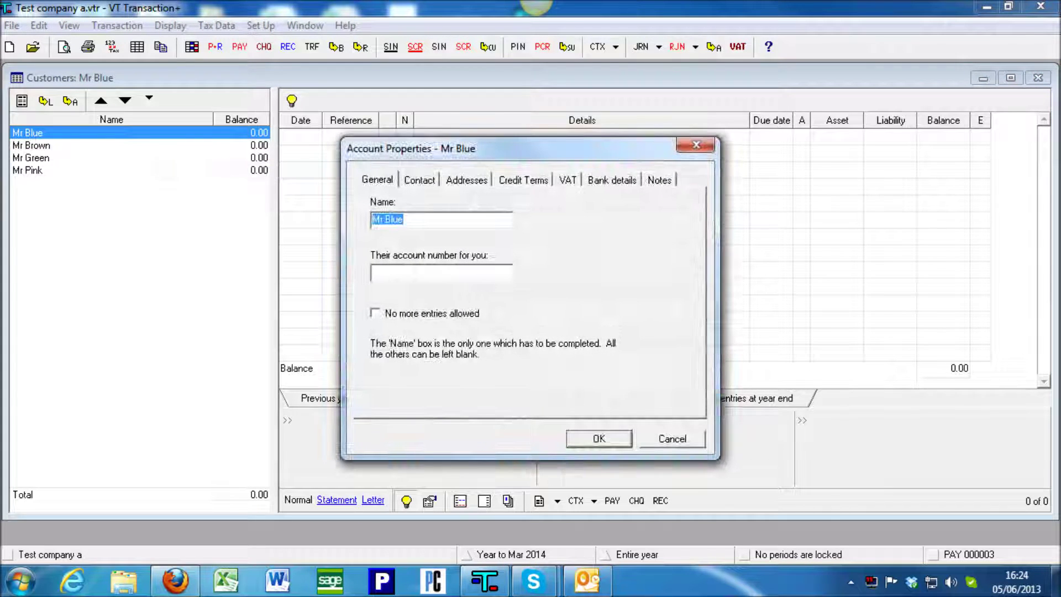
left_click(432, 182)
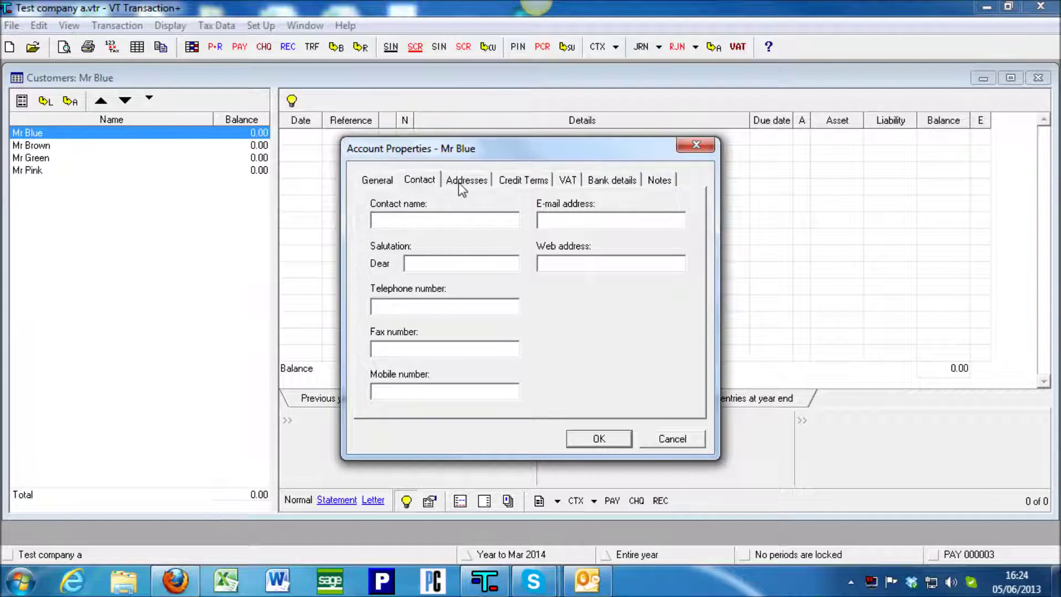
left_click(463, 179)
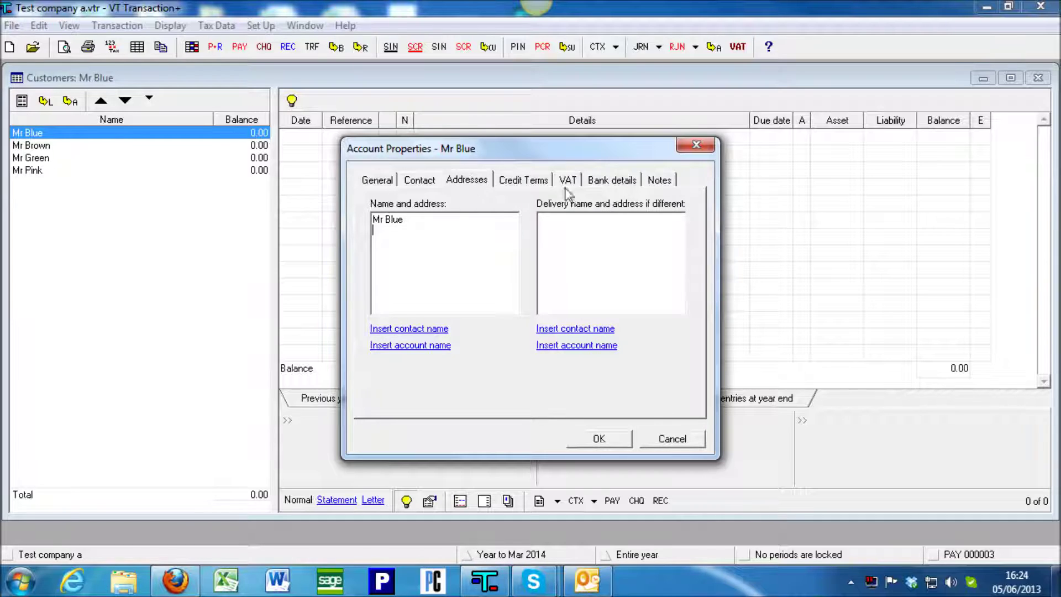
left_click(543, 180)
left_click(570, 182)
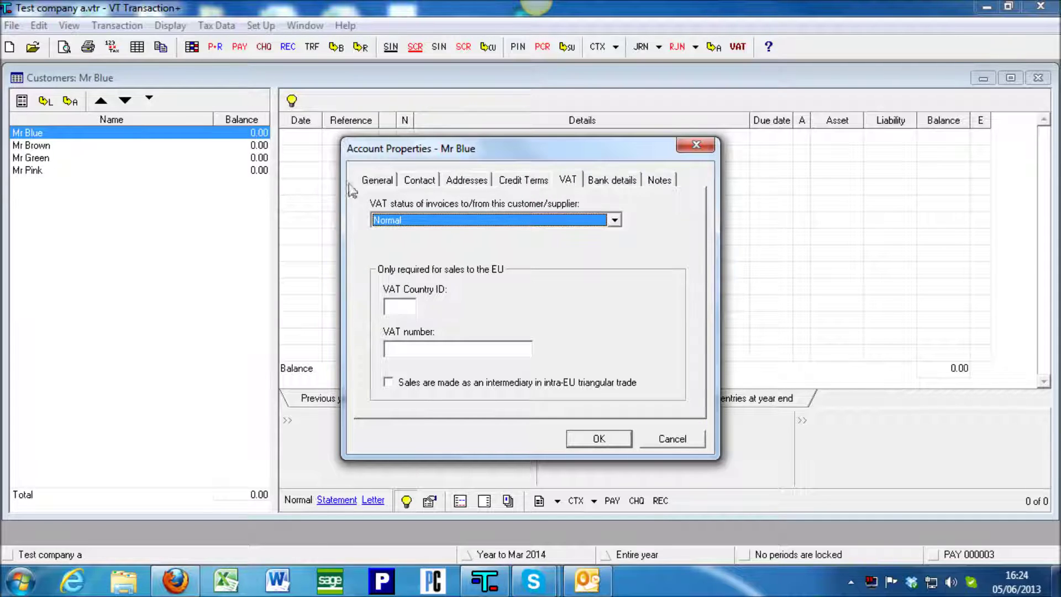
left_click(373, 182)
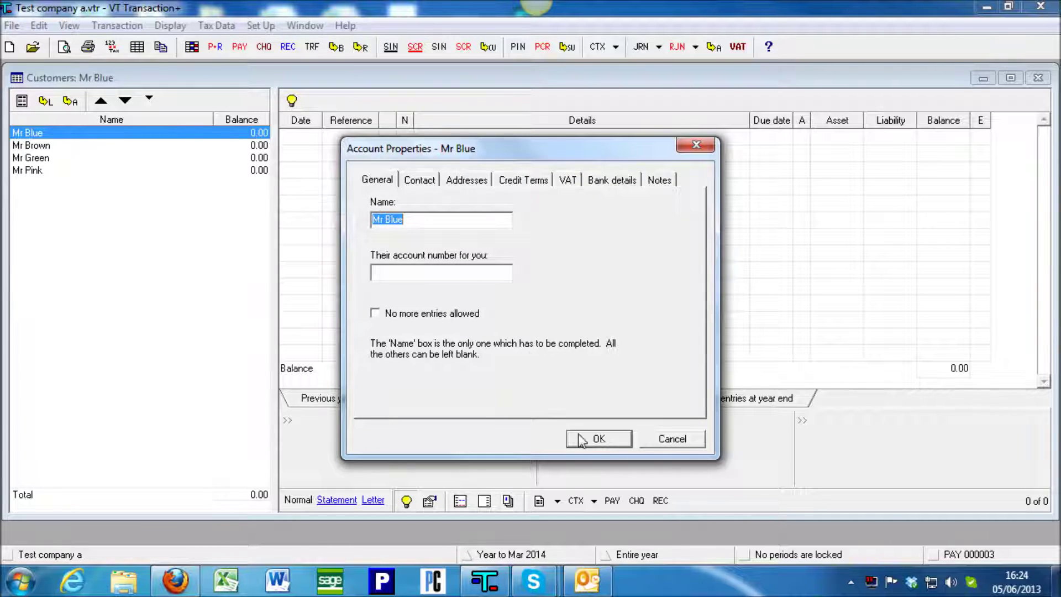
left_click(596, 440)
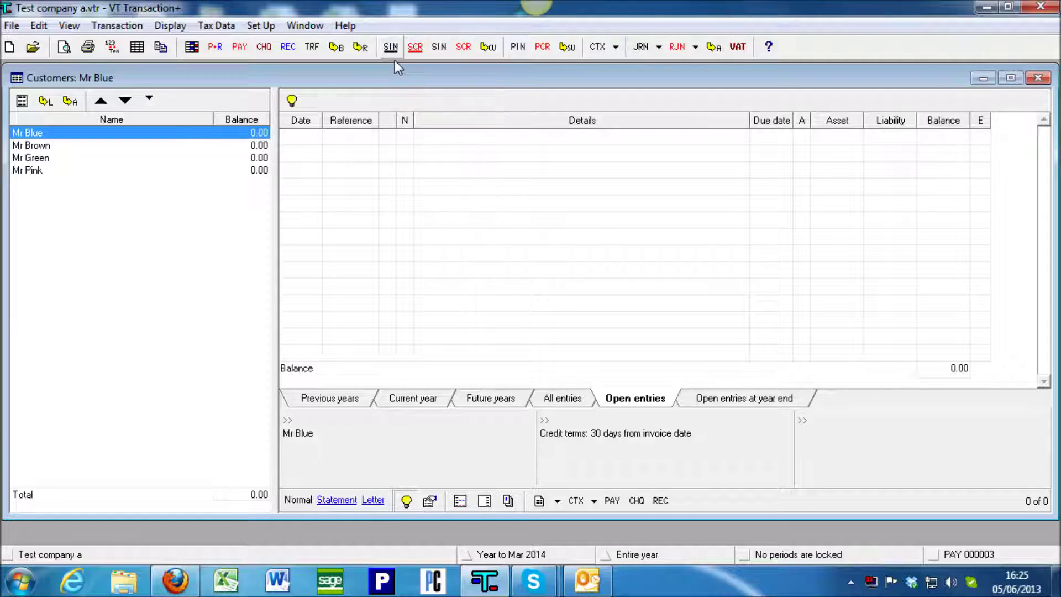
Start a sales invoice for the new customer dated 31 May 2013 with "Hats Invoice 2" as the product or service sold.
left_click(439, 47)
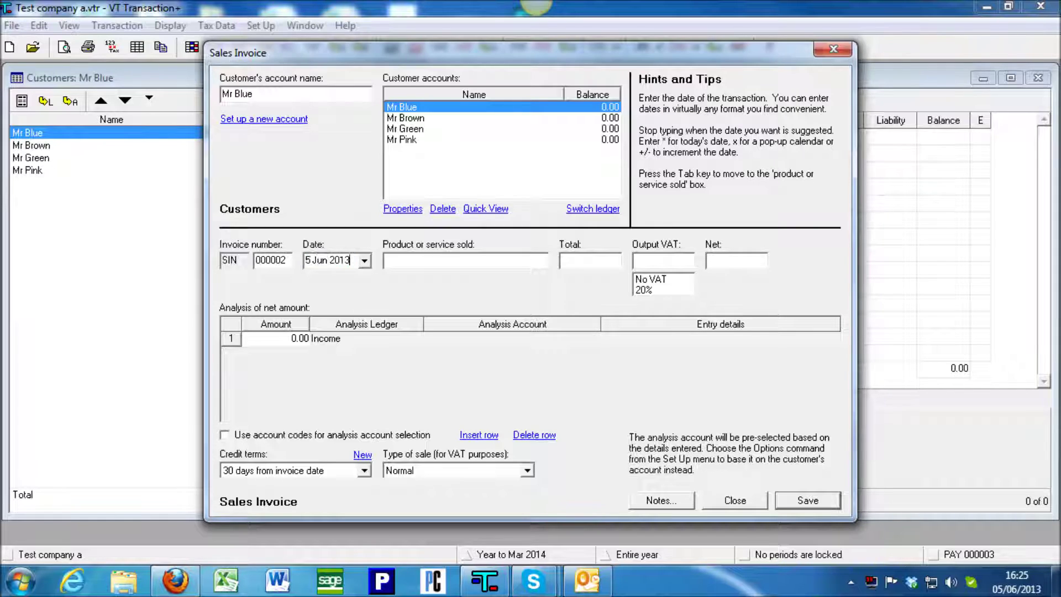
type("31")
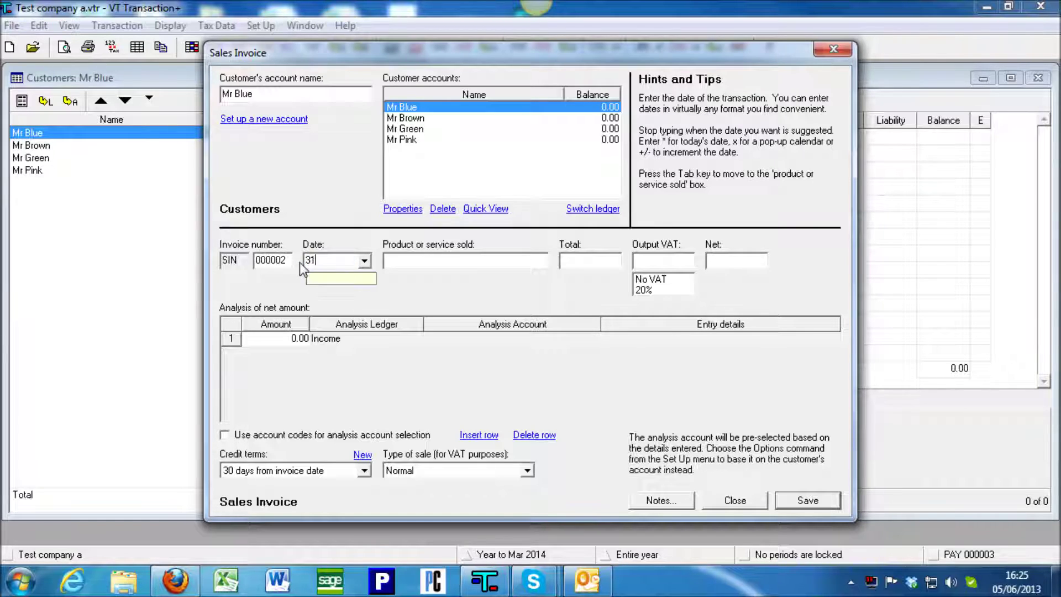
type("/05/2013")
key("Tab")
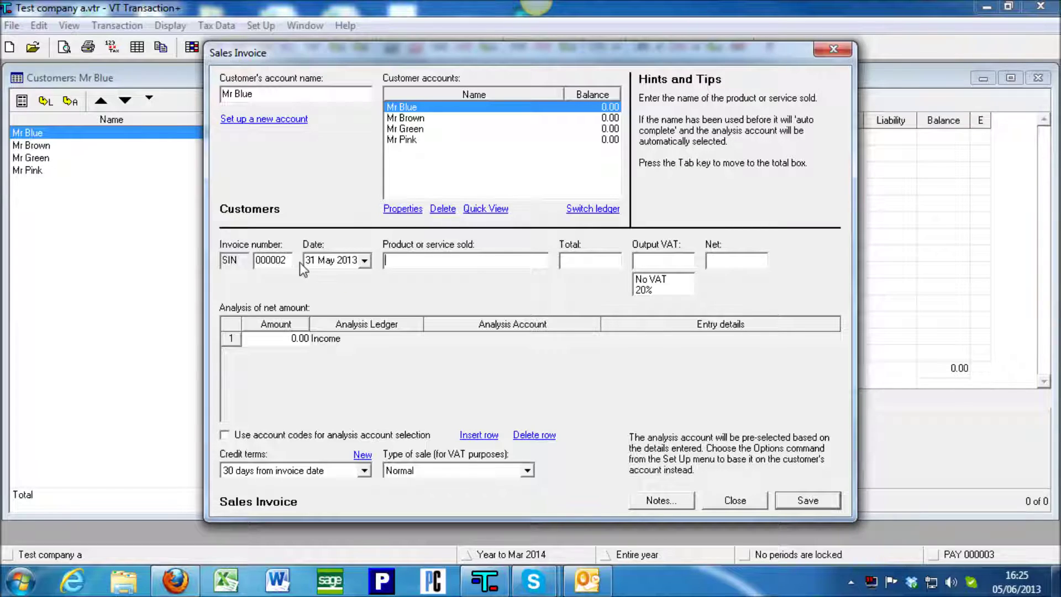
type("Hats Invoice")
key("End")
key("BackSpace")
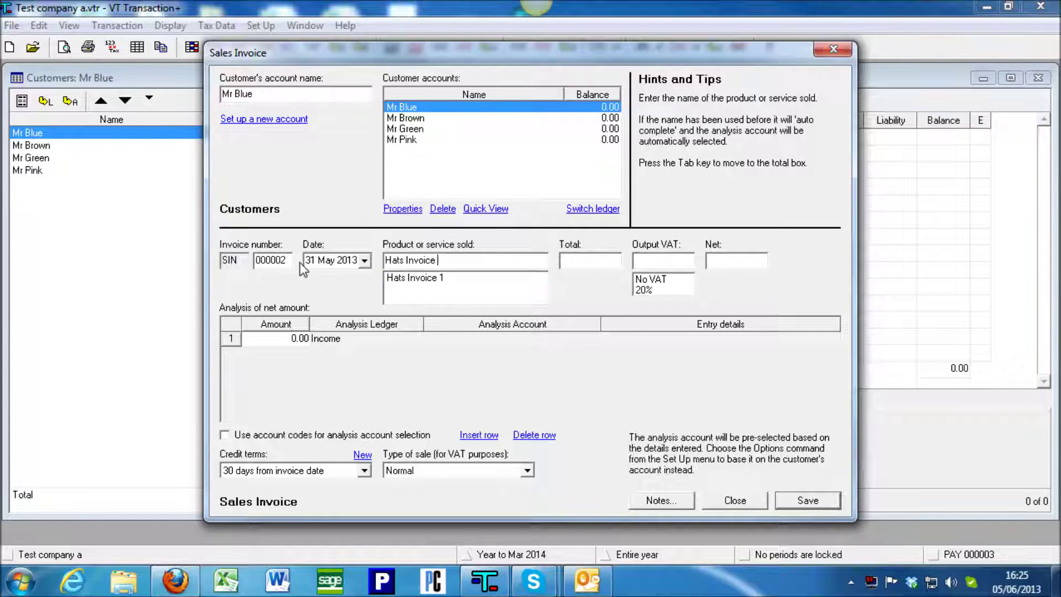
type("2")
key("Tab")
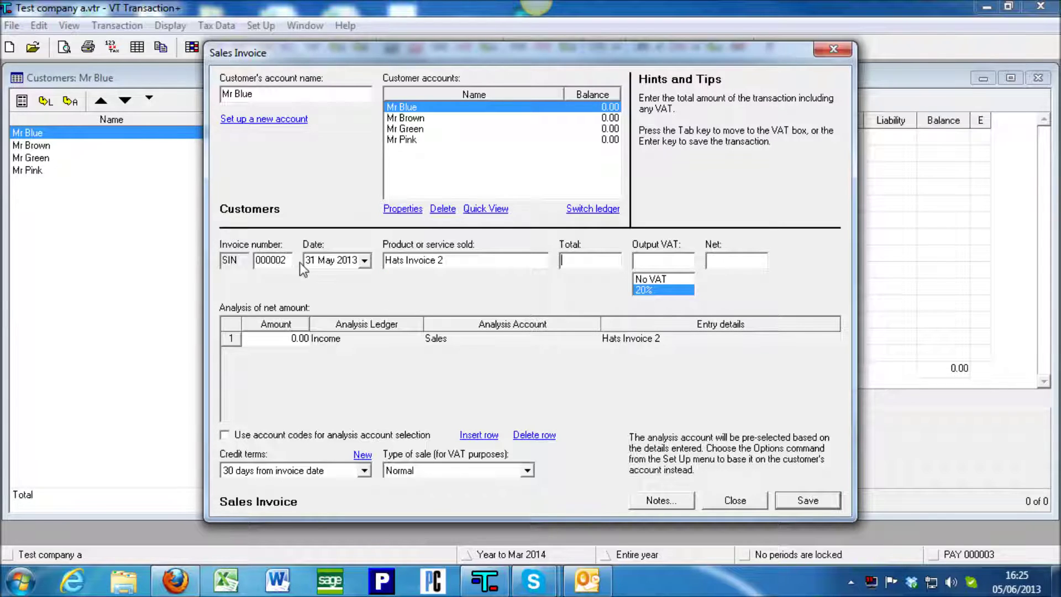
Set the invoice total to 5,000 with output VAT at 20%.
type("5000")
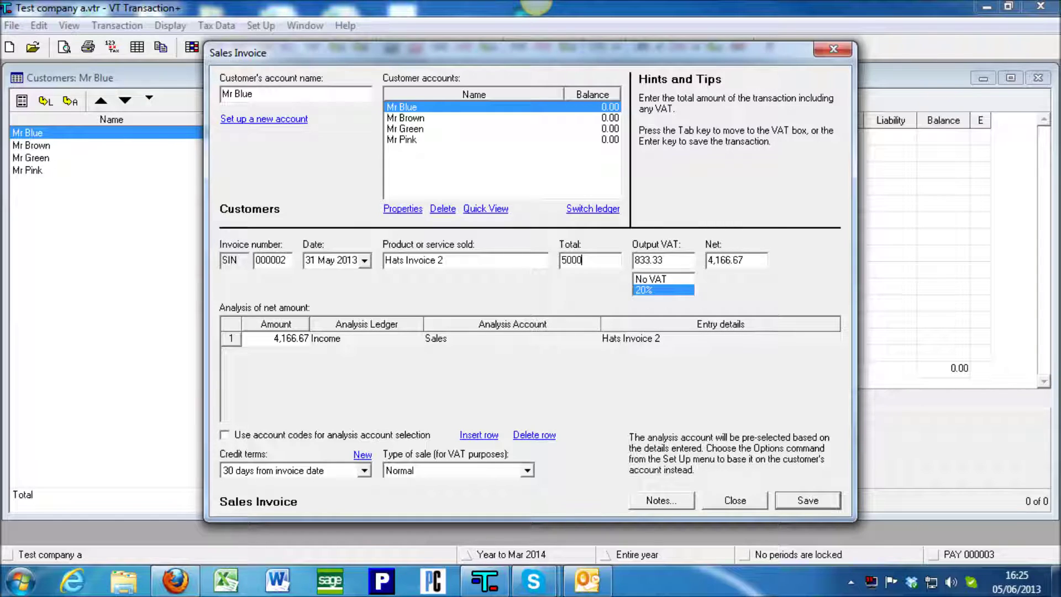
key("Tab")
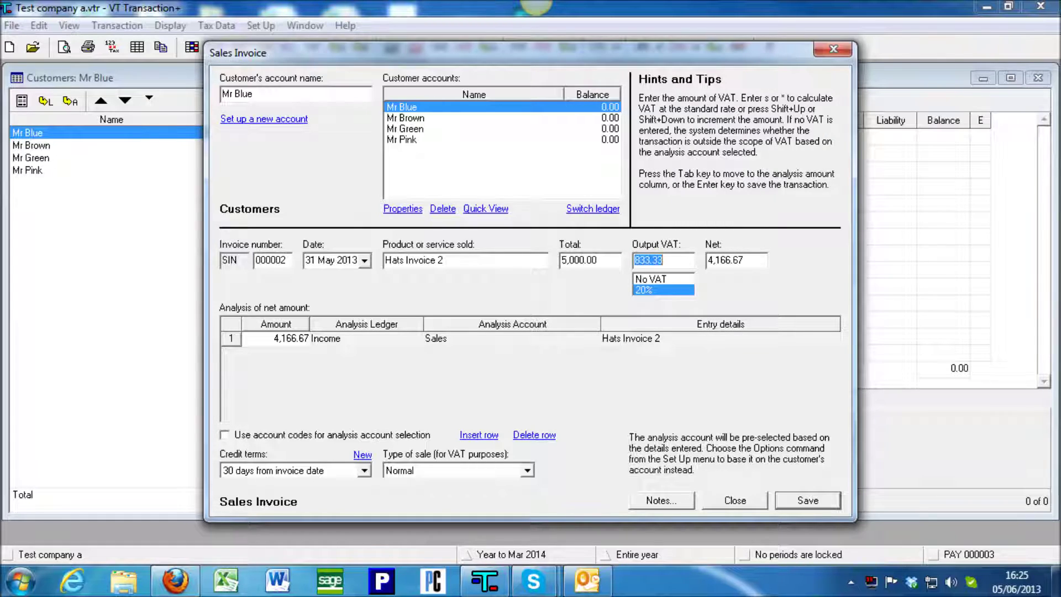
key("Up")
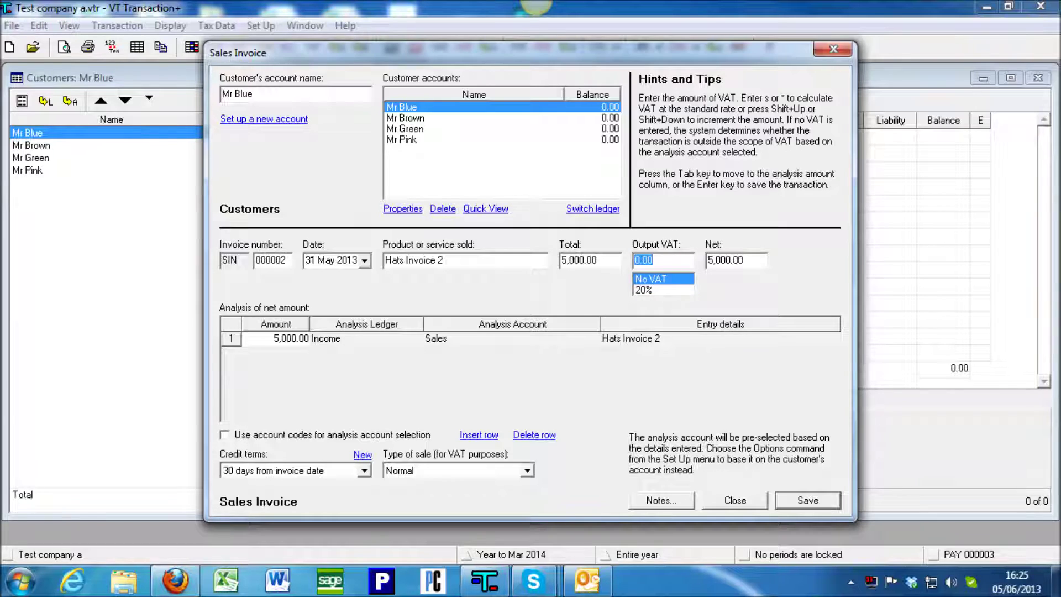
key("Down")
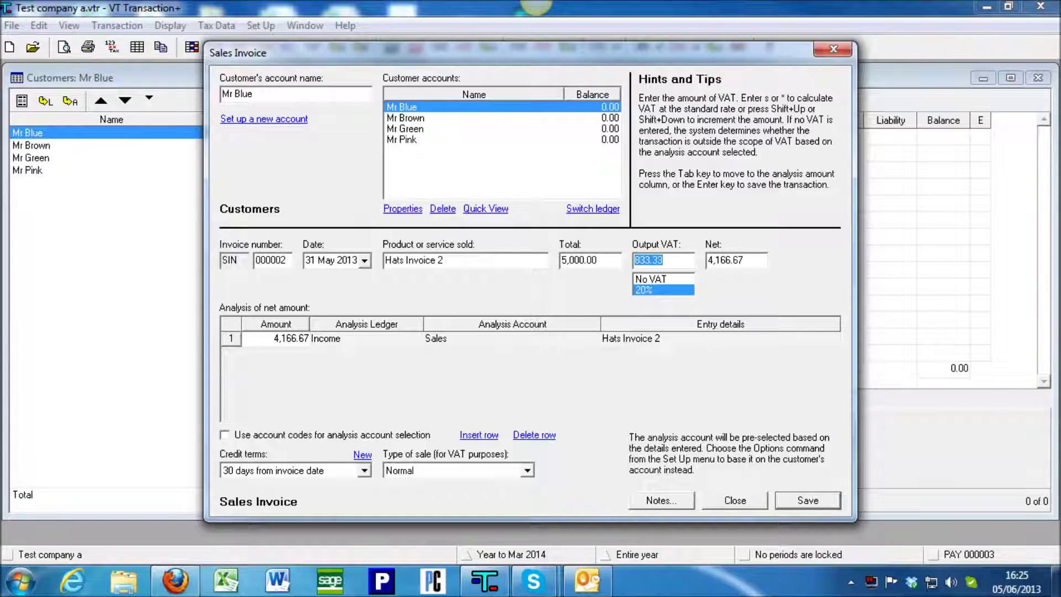
Analyse the net amount to the Sales account in the Income ledger, then save and close the invoice.
key("Tab")
key("Tab")
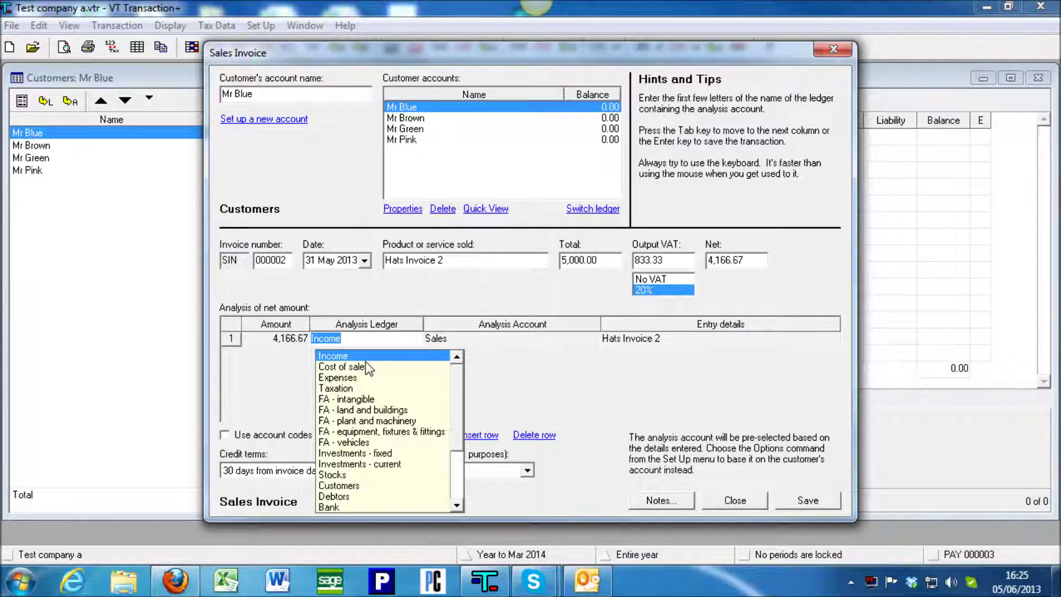
key("Down")
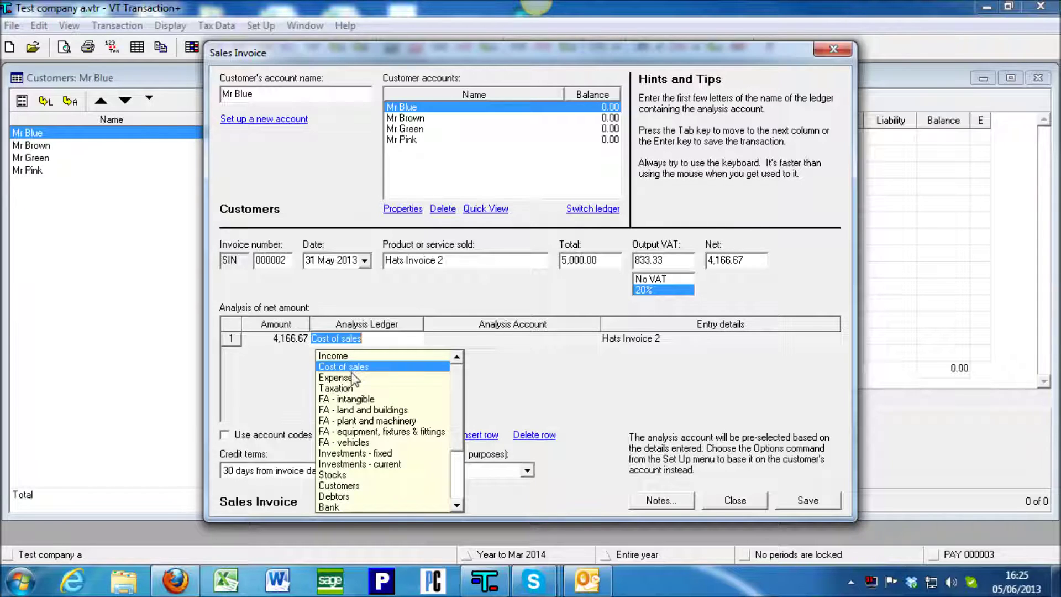
left_click(354, 357)
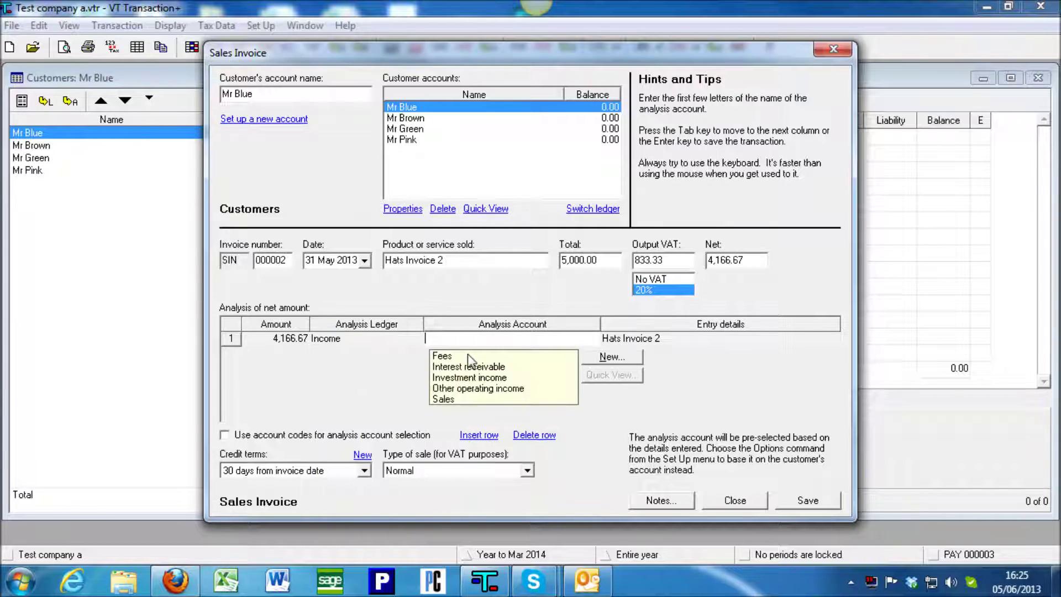
left_click(454, 399)
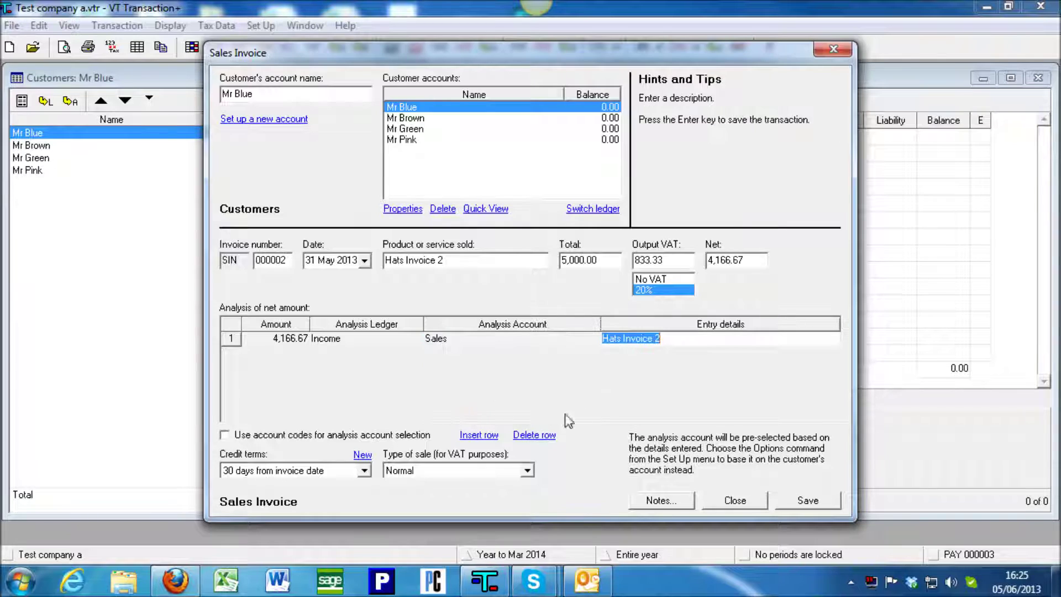
left_click(810, 500)
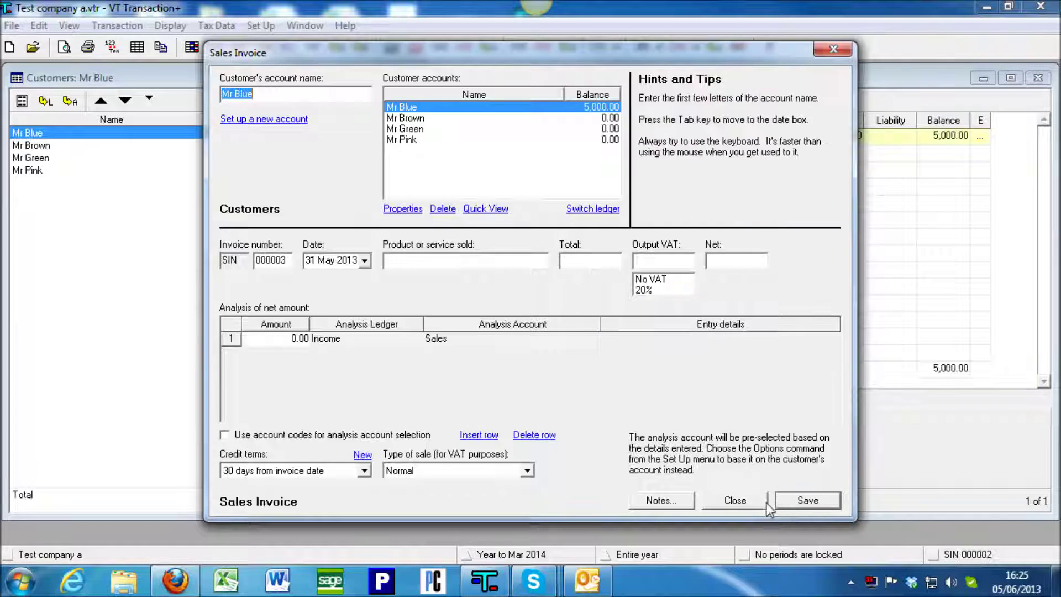
left_click(747, 501)
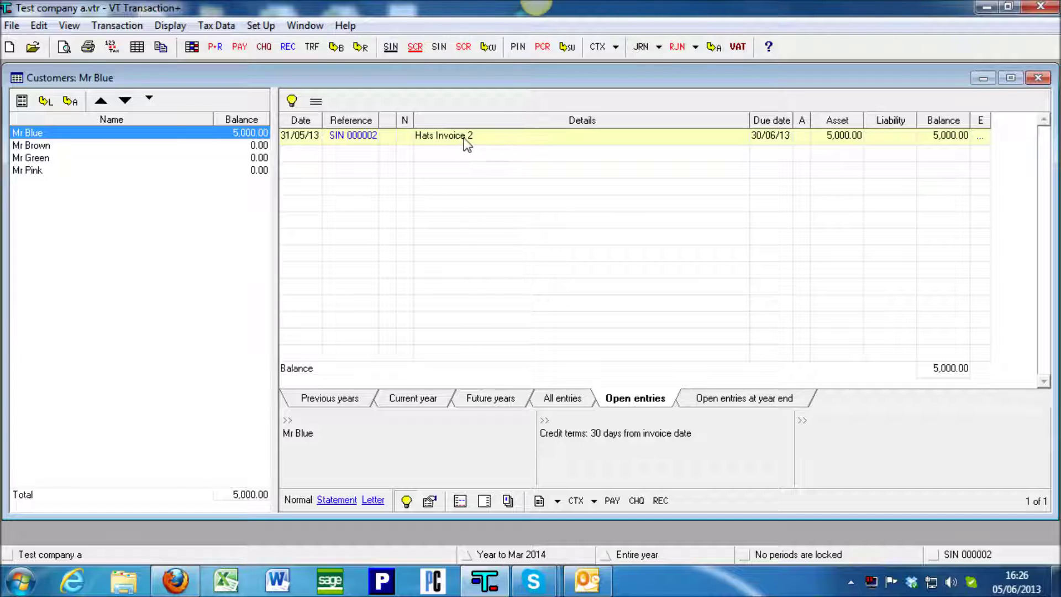
Record a 5,000.00 receipt dated 5 Jun 2013 into the current account against the new customer's Hats Invoice 2.
left_click(255, 147)
left_click(256, 160)
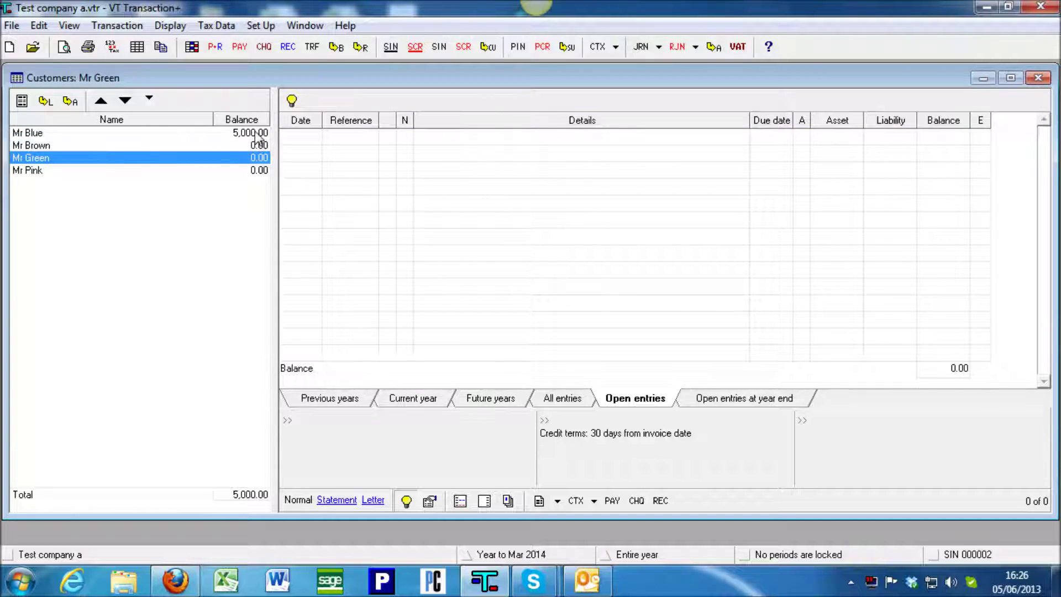
left_click(265, 136)
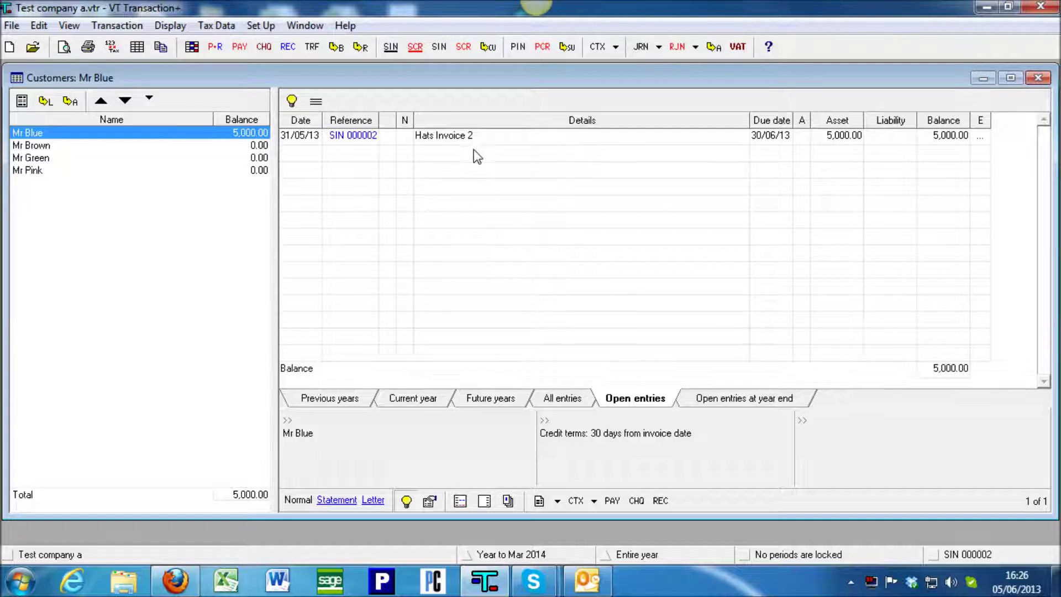
left_click(438, 141)
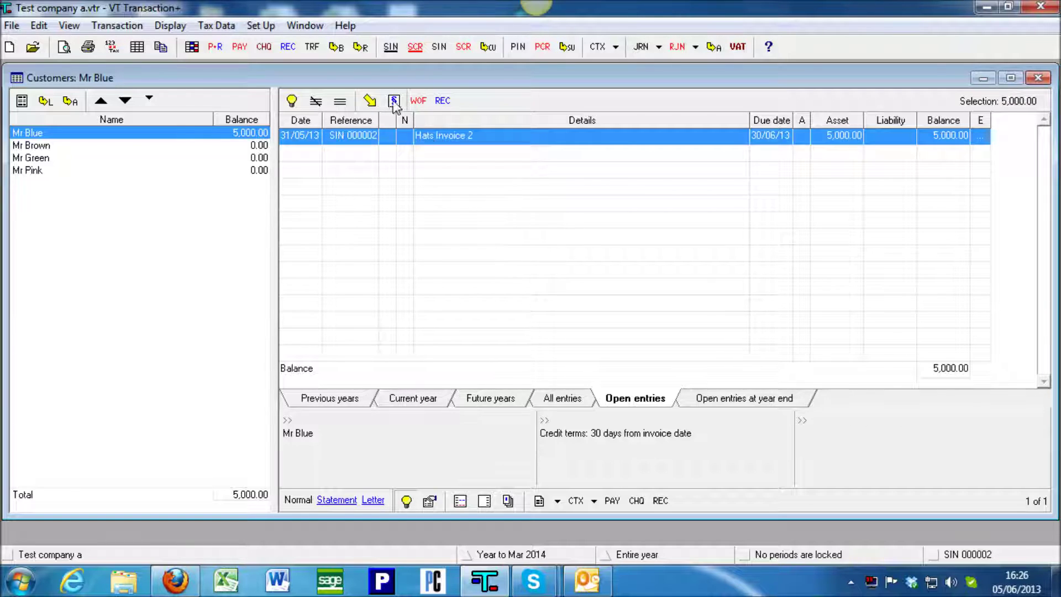
left_click(442, 101)
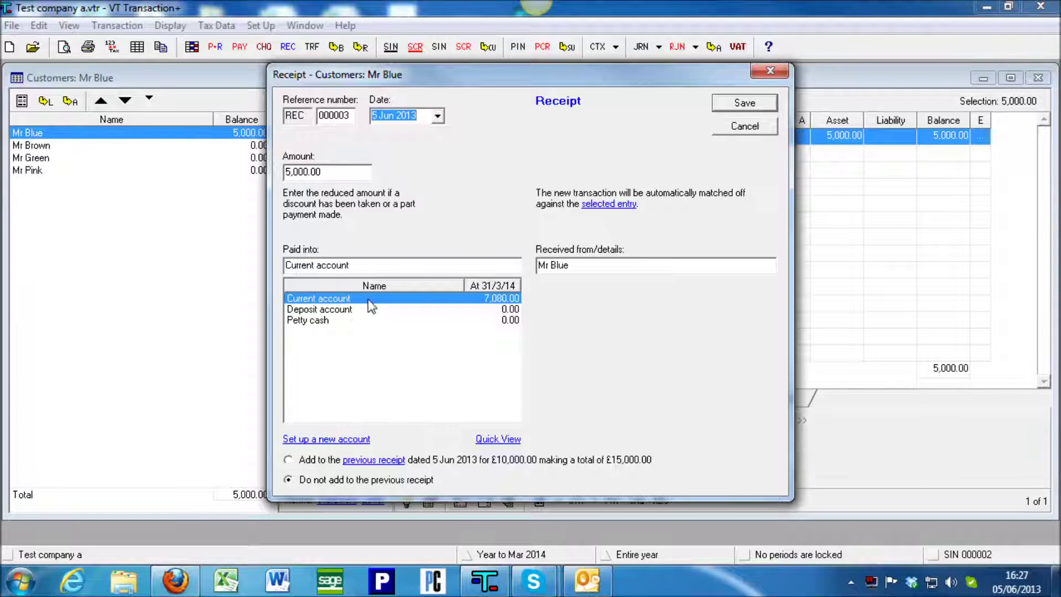
left_click(741, 104)
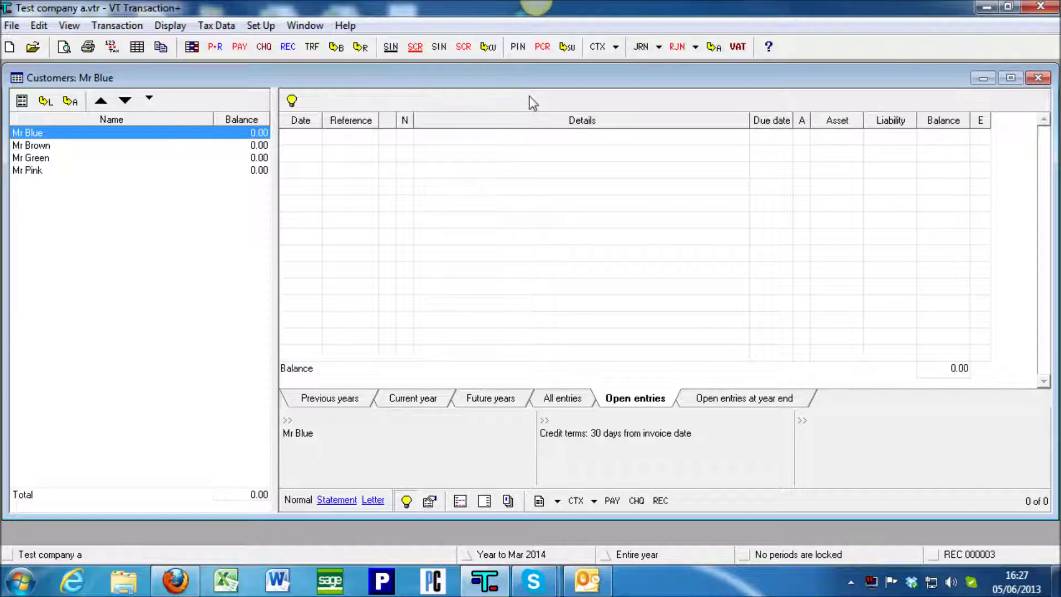
Start another sales invoice for the same customer dated 5 Jun 2013, with "Hats Invoice 3" as the product or service sold.
left_click(439, 48)
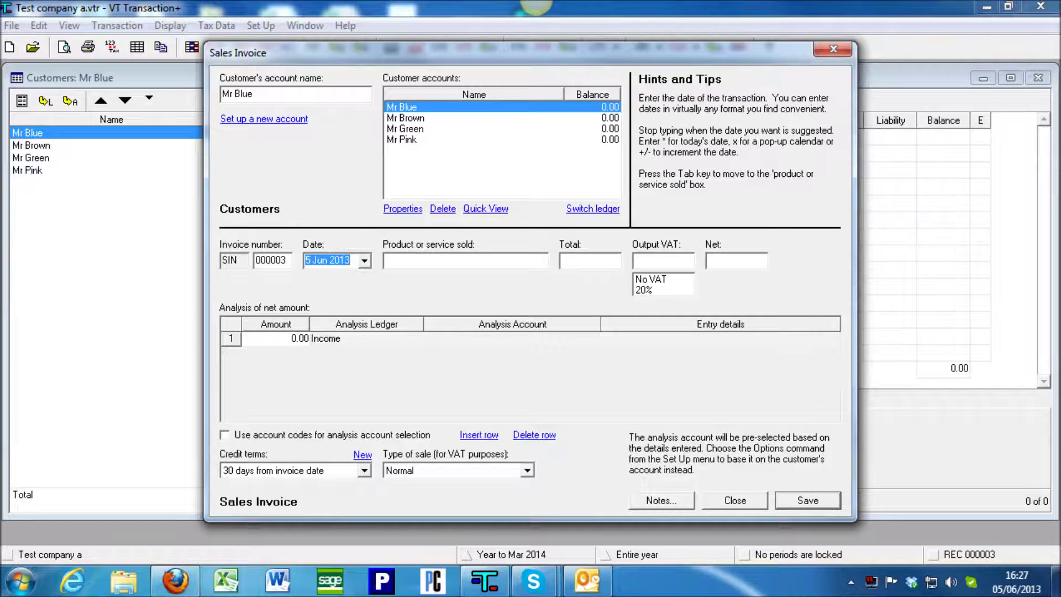
key("Tab")
type("Hats")
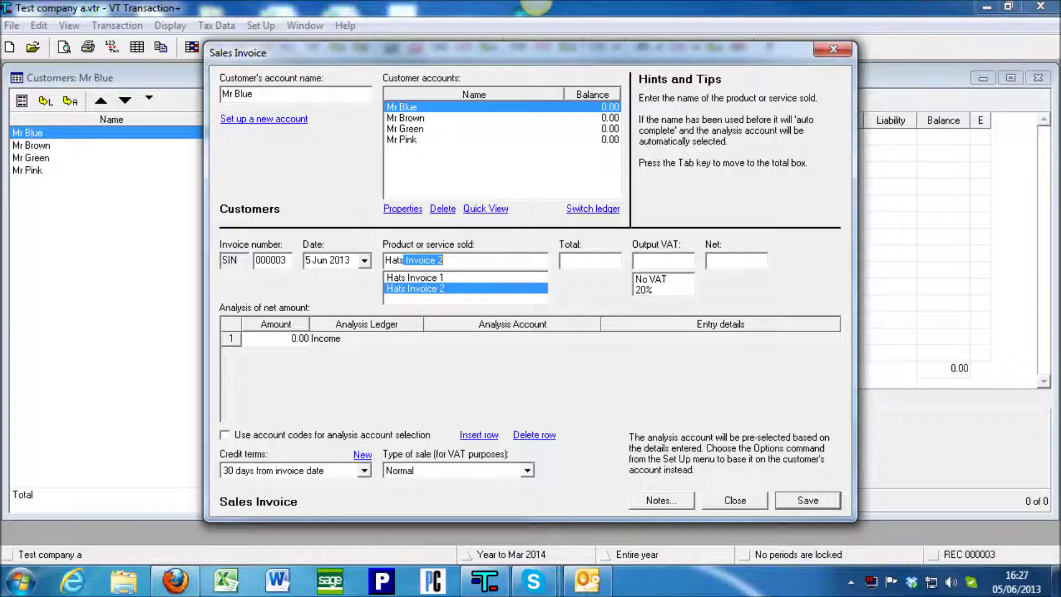
key("End")
key("BackSpace")
type("3")
Set the Hats Invoice 3 total to 10,000 with output VAT at 20%.
key("Tab")
type("10,")
type("000")
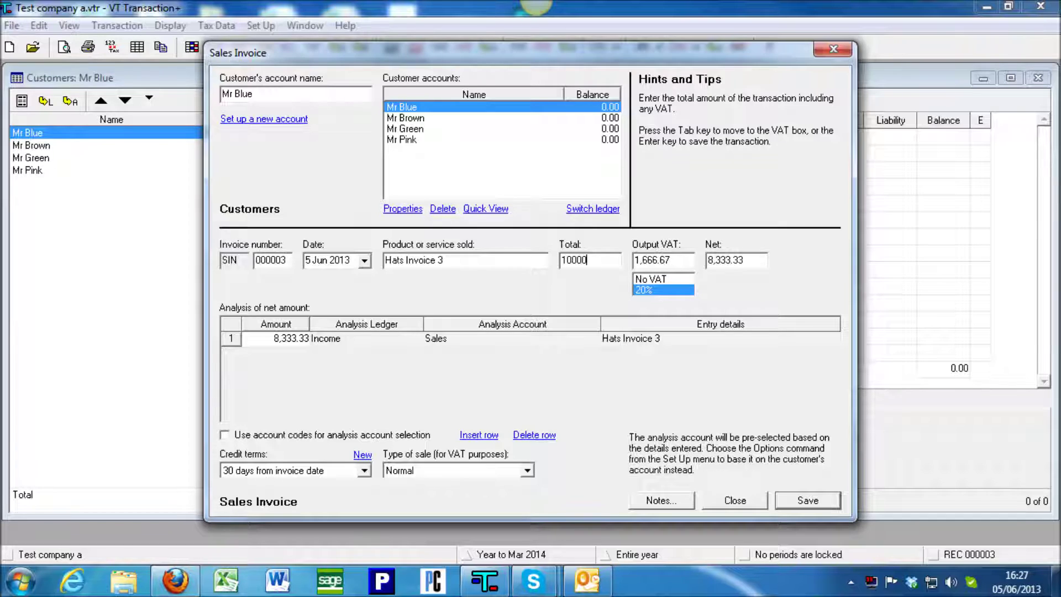
key("Tab")
key("Tab")
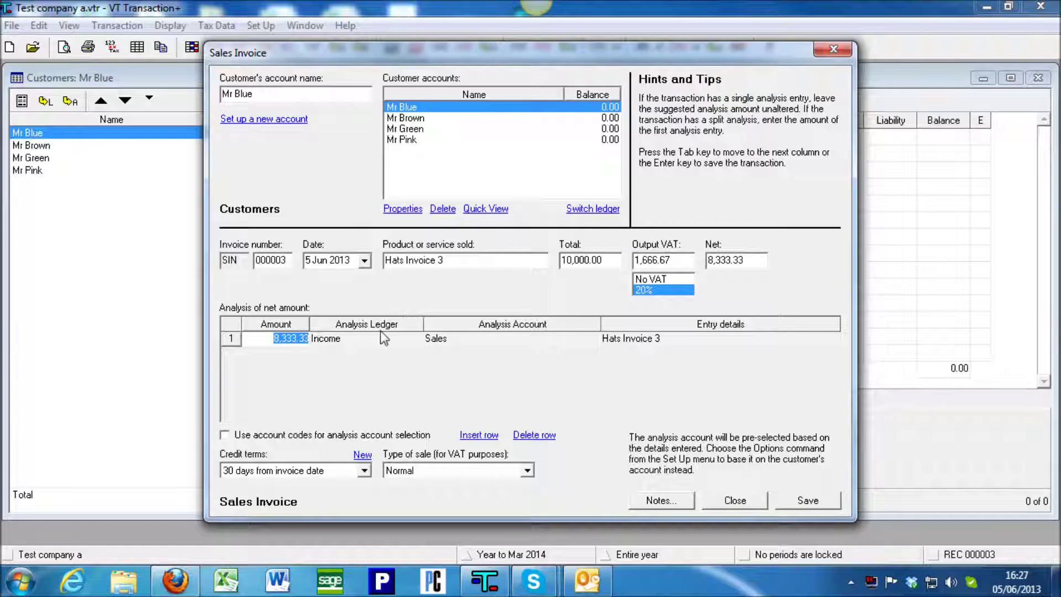
Analyse the Hats Invoice 3 net amount to the Sales account in the Income ledger, then save and close the invoice.
key("Tab")
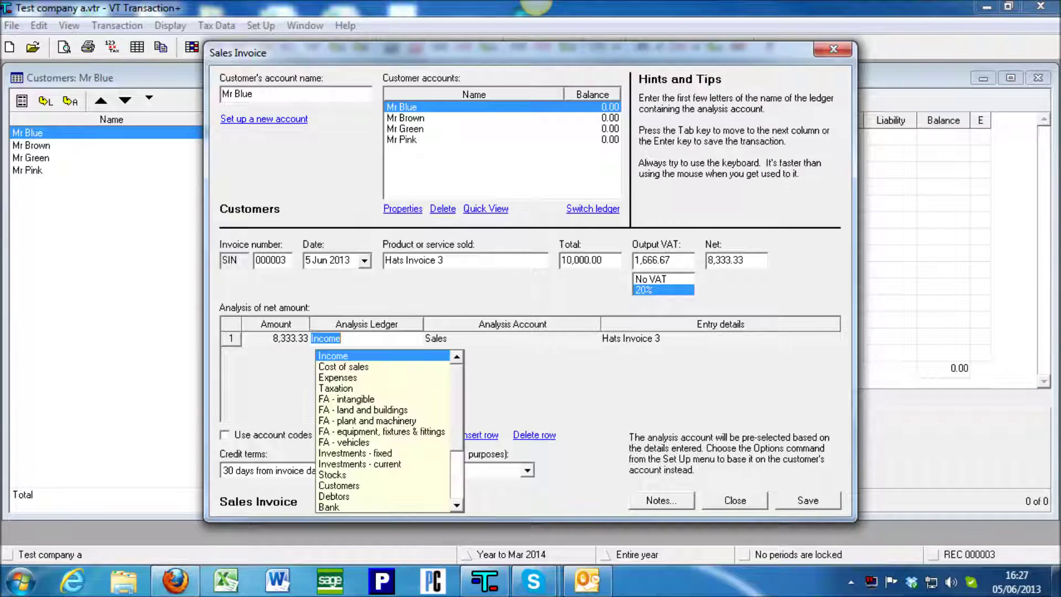
key("Tab")
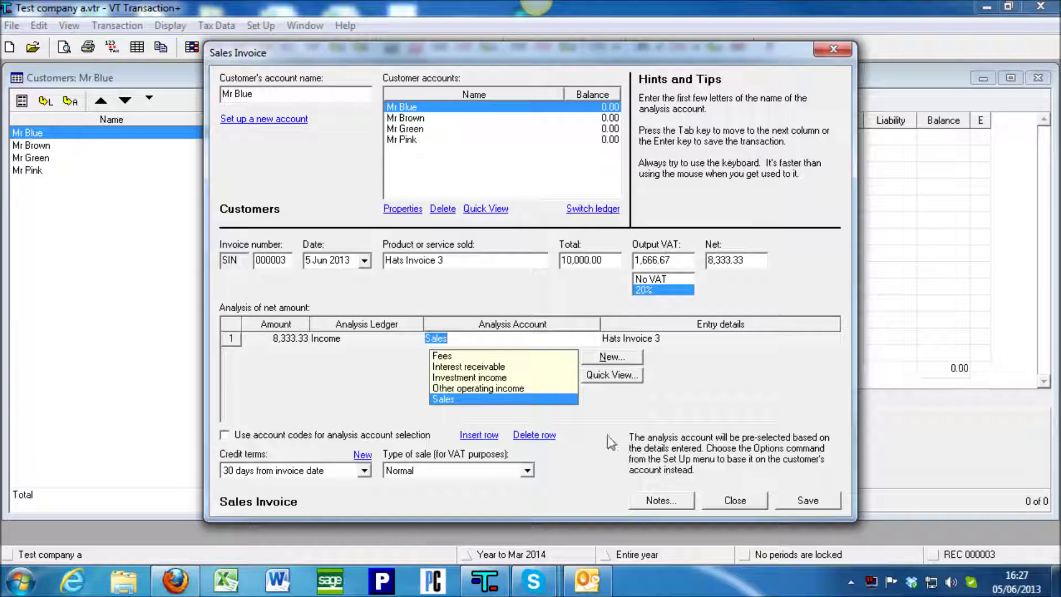
left_click(806, 503)
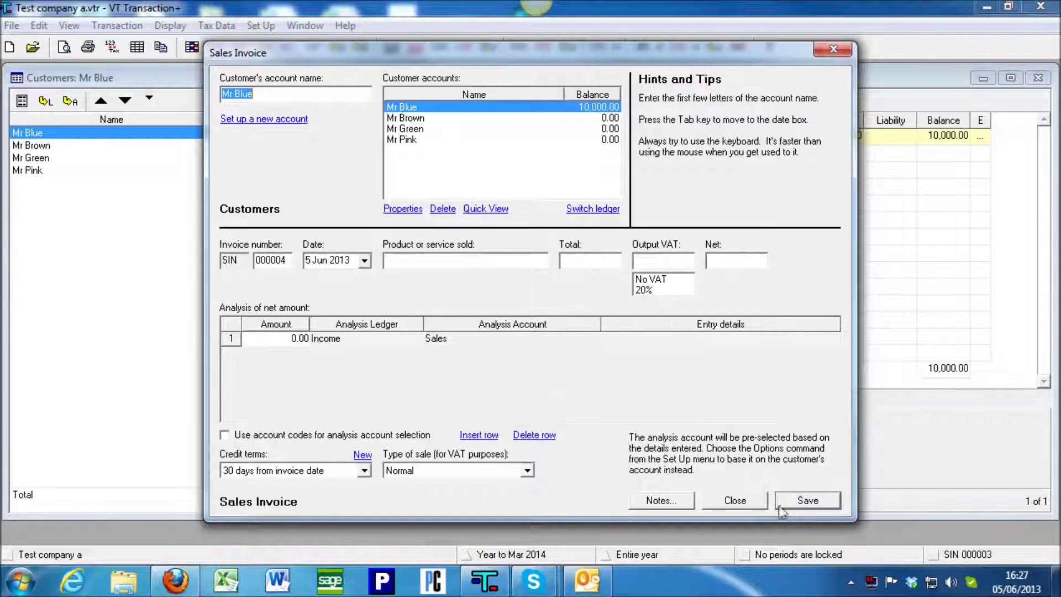
left_click(736, 501)
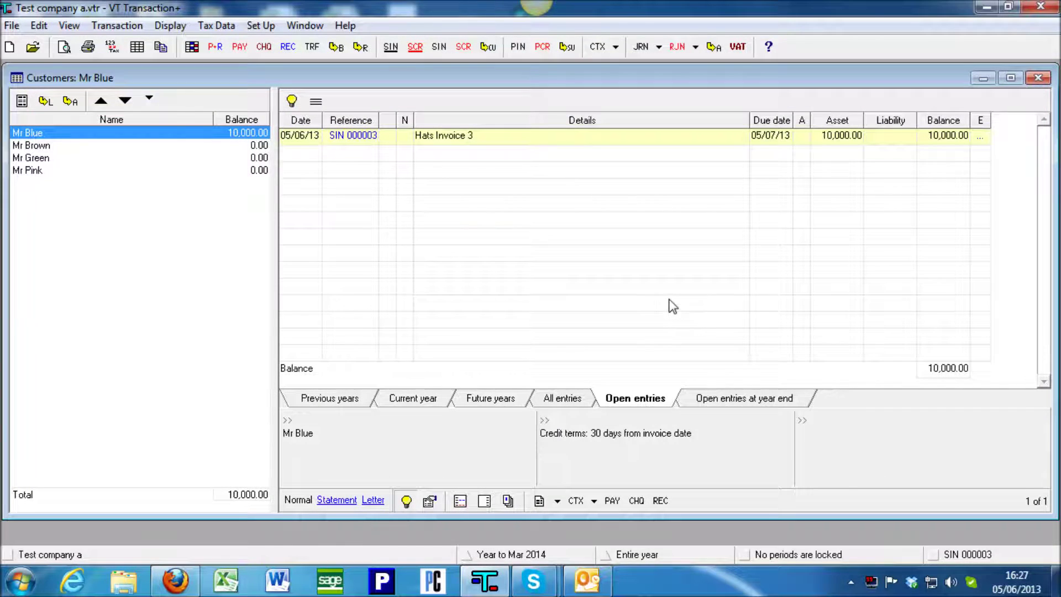
Record a 5,000.00 part payment against Hats Invoice 3 into the current account, keeping it separate from the previous receipt.
left_click(453, 139)
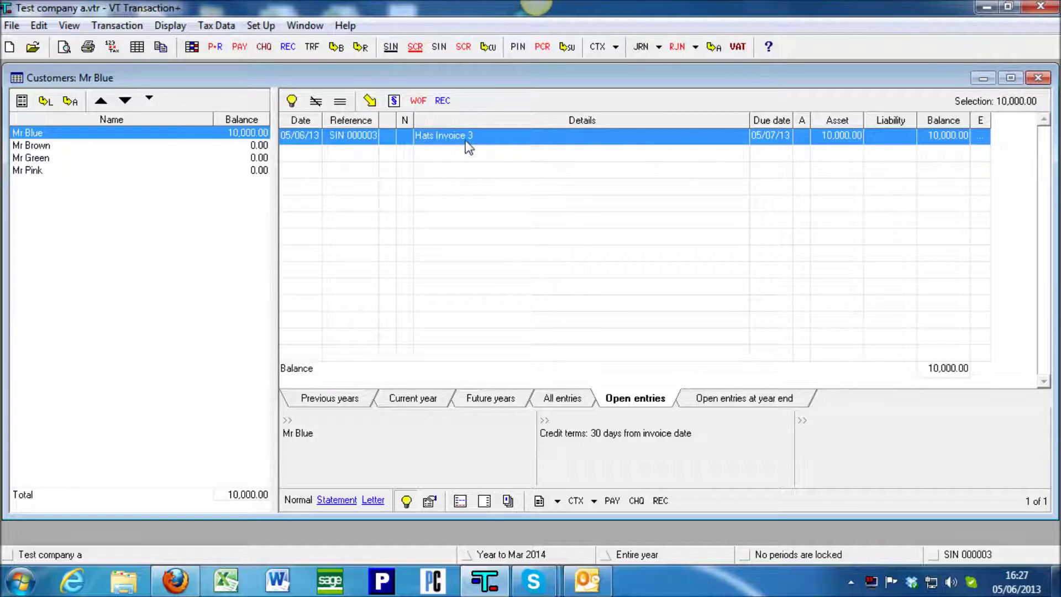
left_click(444, 103)
key("Tab")
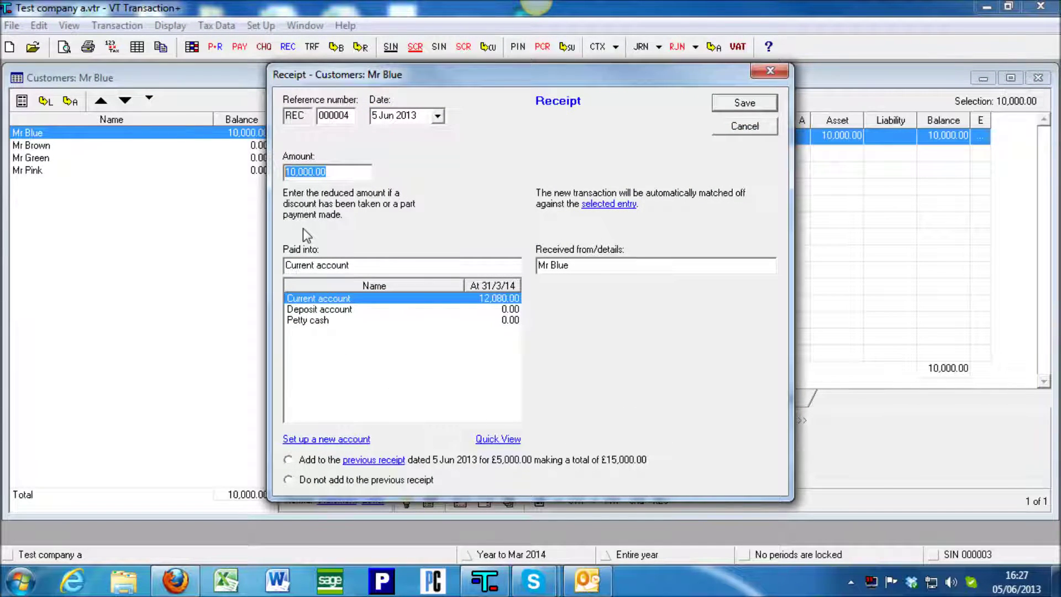
type("5000")
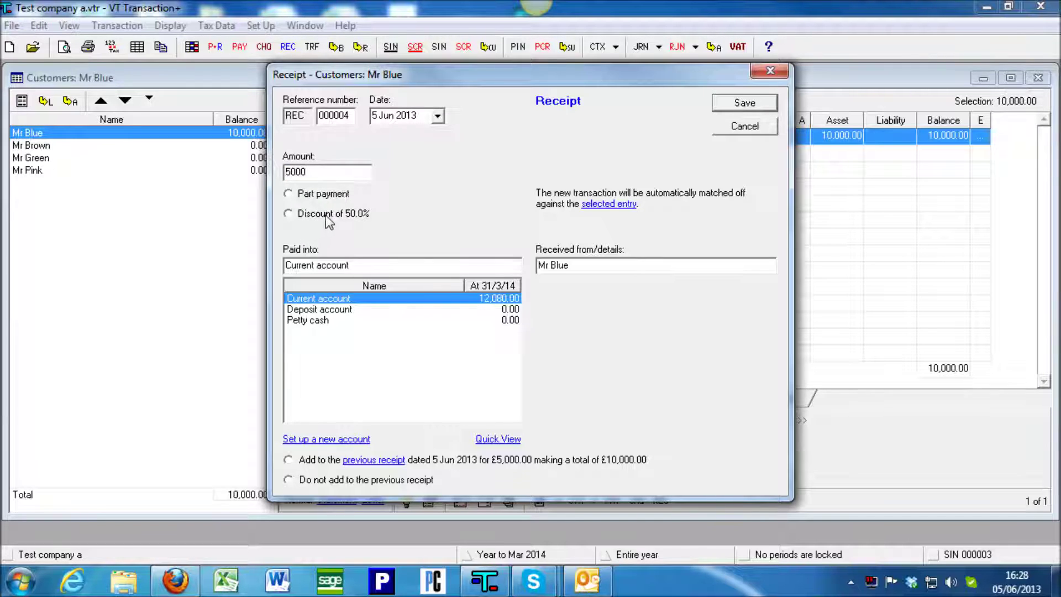
left_click(288, 194)
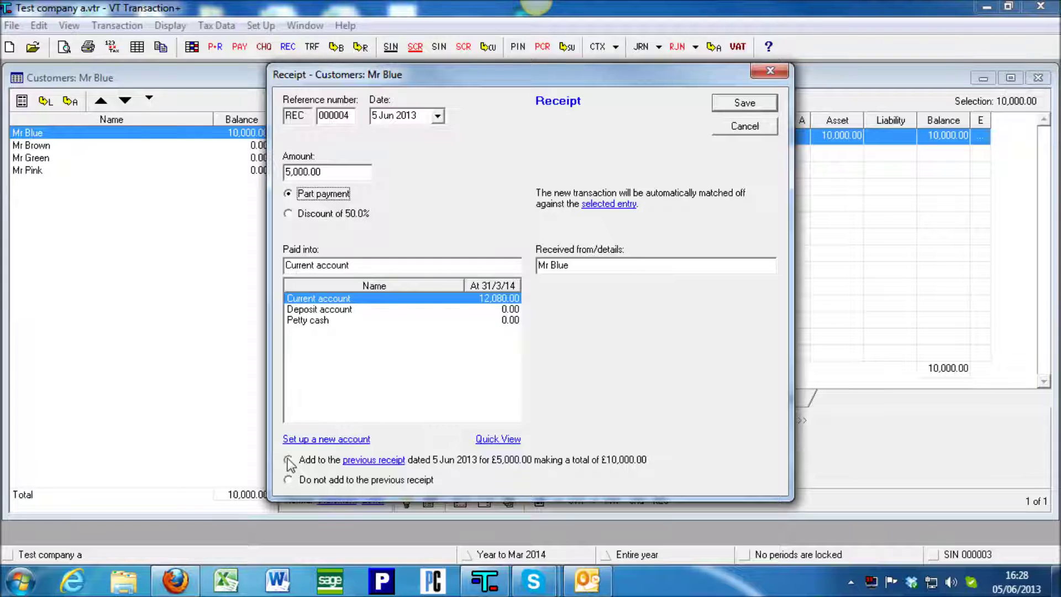
left_click(288, 480)
left_click(740, 103)
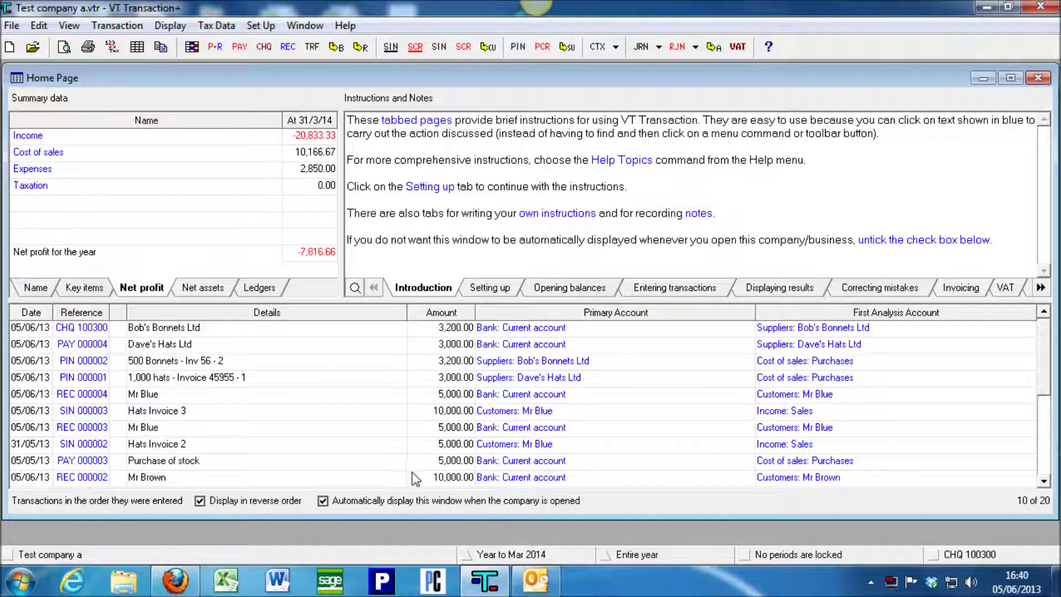
Display the age analysis for the Customers ledger.
left_click(168, 28)
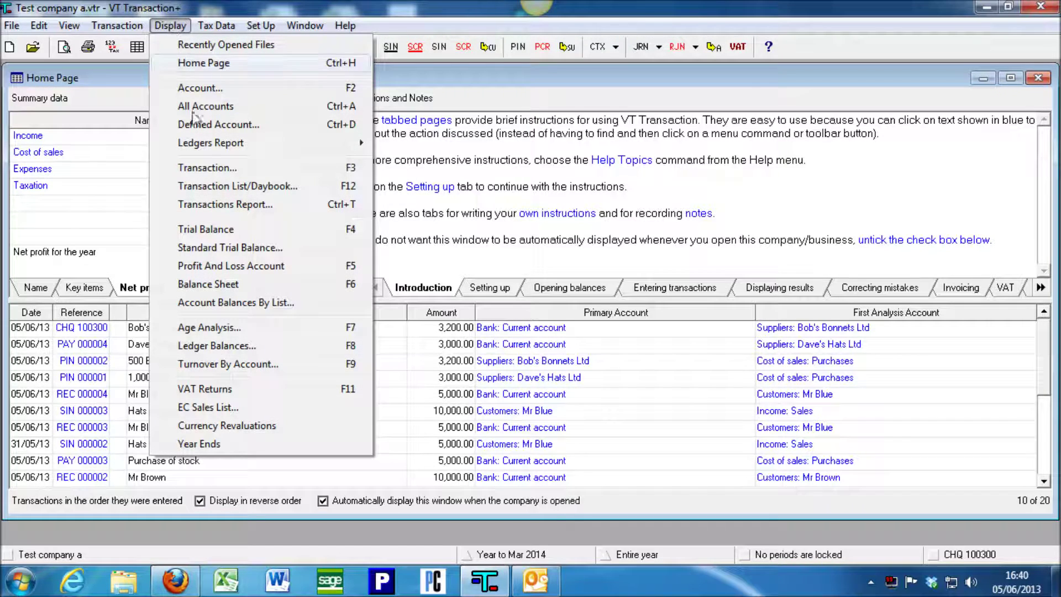
left_click(216, 328)
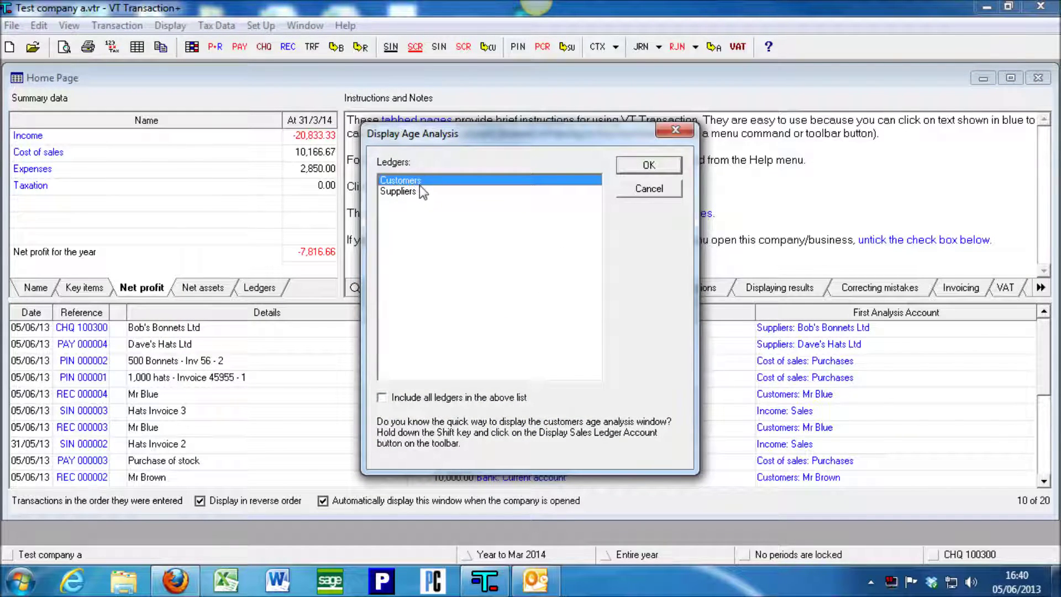
left_click(676, 174)
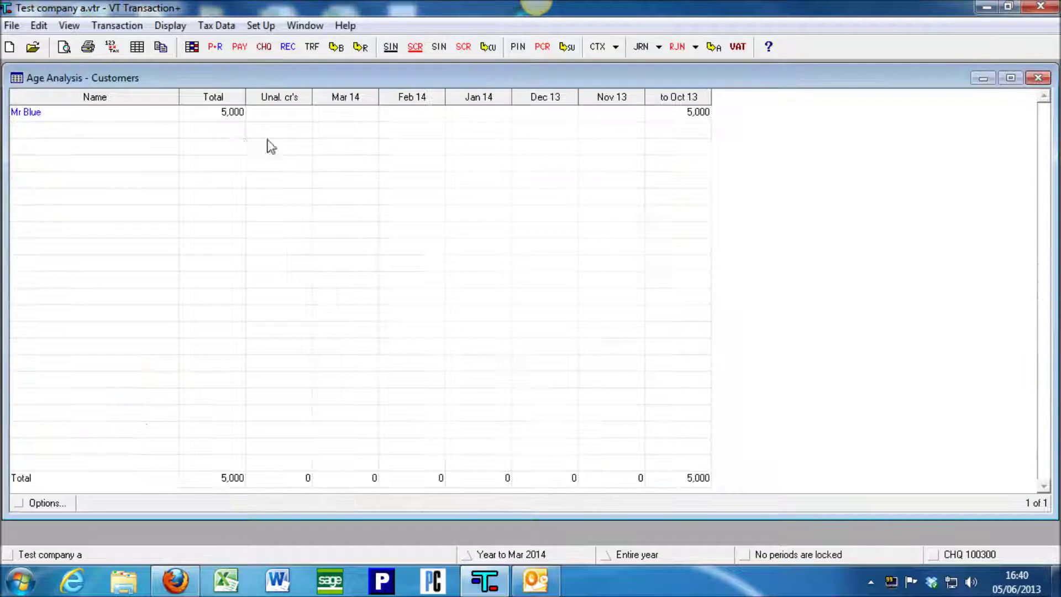